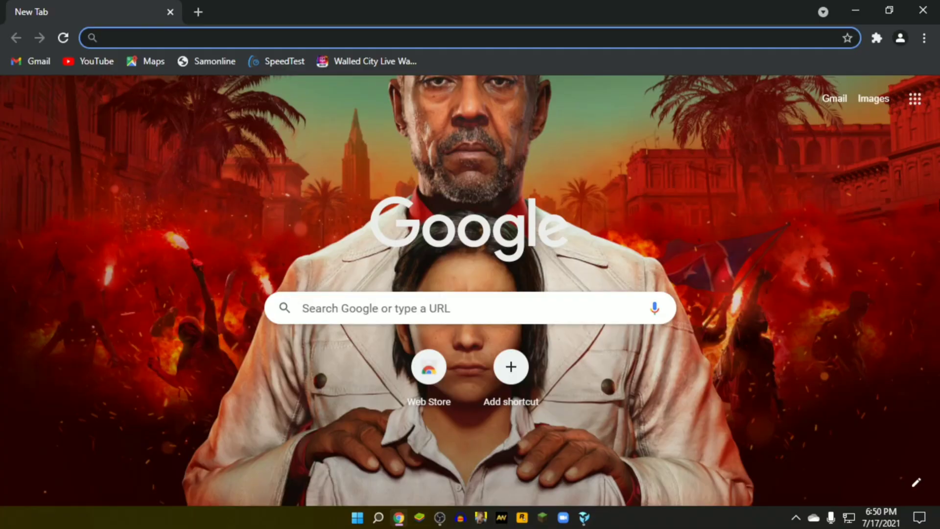
Search 'push screensaver' and scroll the PUSH Video Wallpaper page to its download link
text(push )
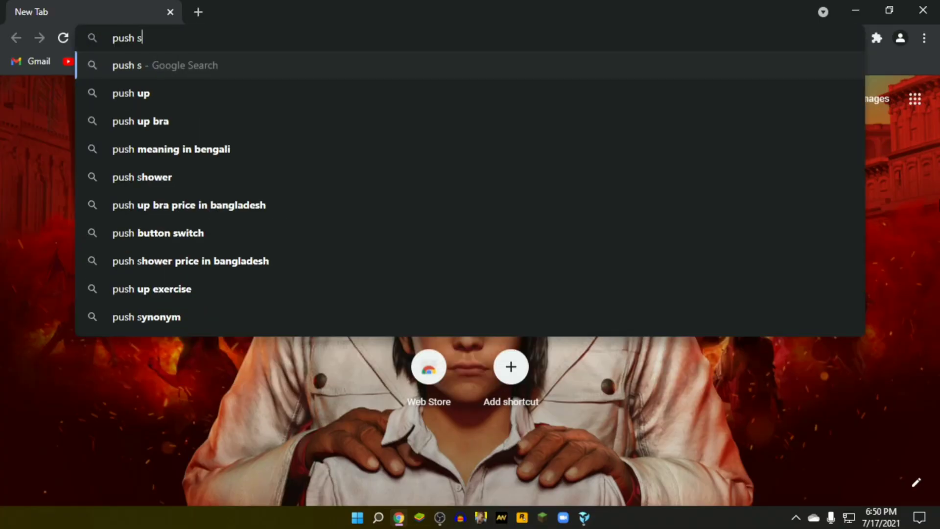
text(screensaver)
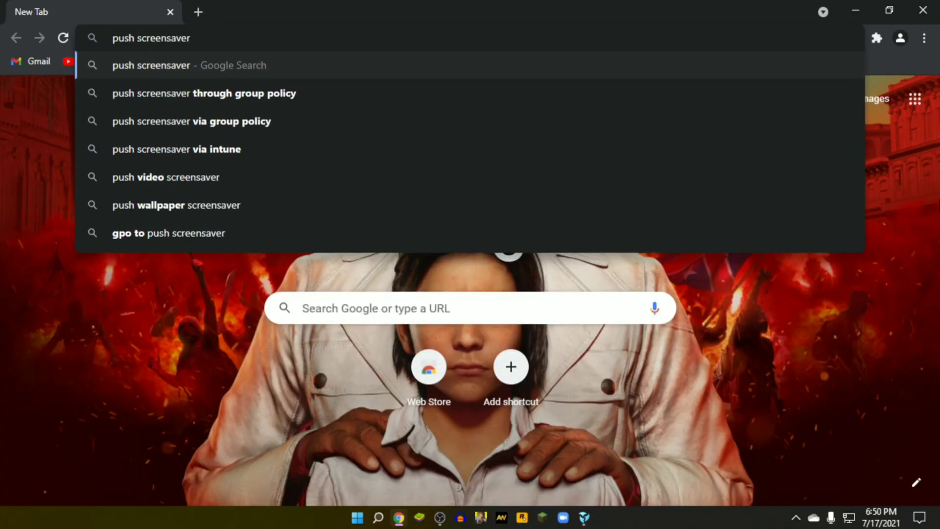
key(Return)
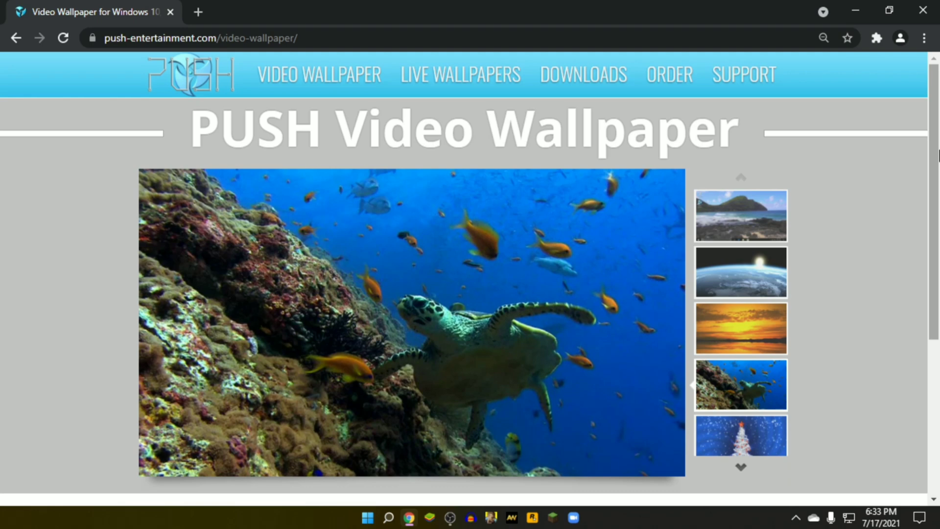
scroll(937, 156, down, 1)
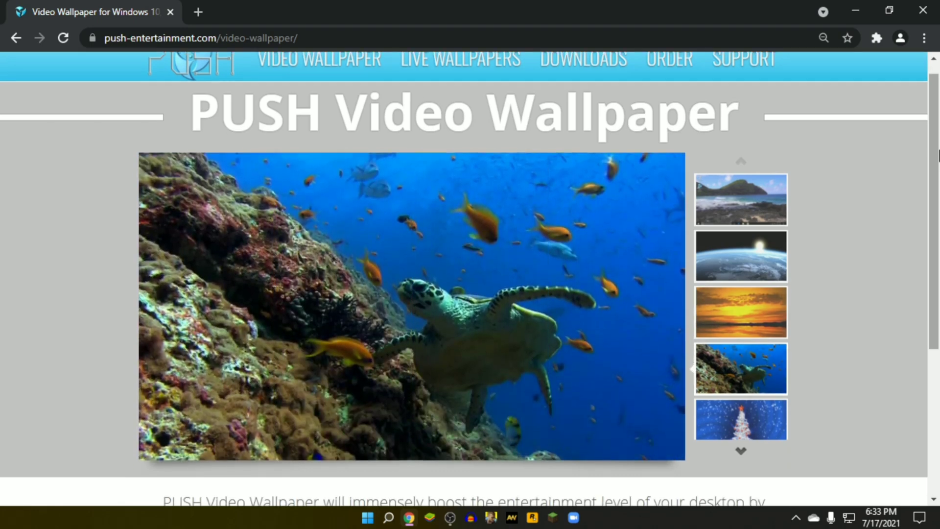
scroll(937, 155, down, 4)
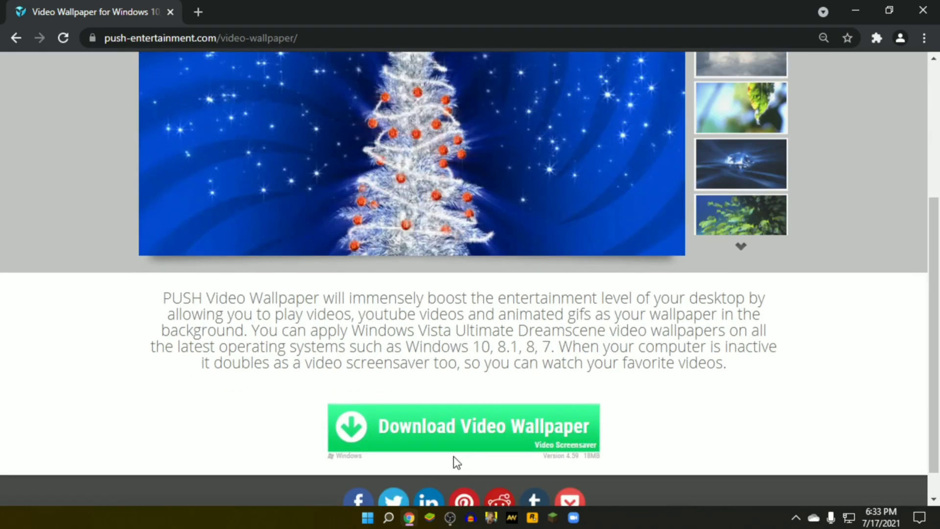
Download VideoWallpaper_setup.exe (16.88 KB) with Internet Download Manager
click(853, 11)
click(472, 326)
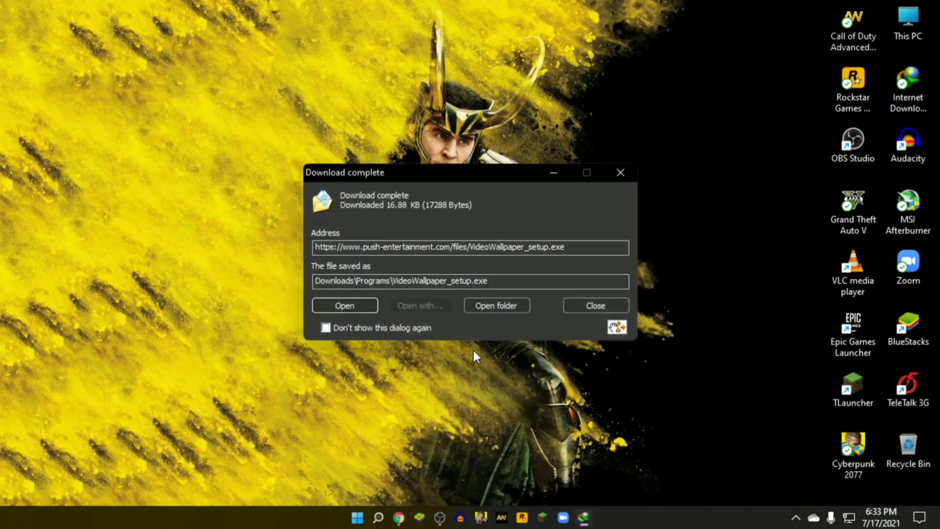
click(493, 302)
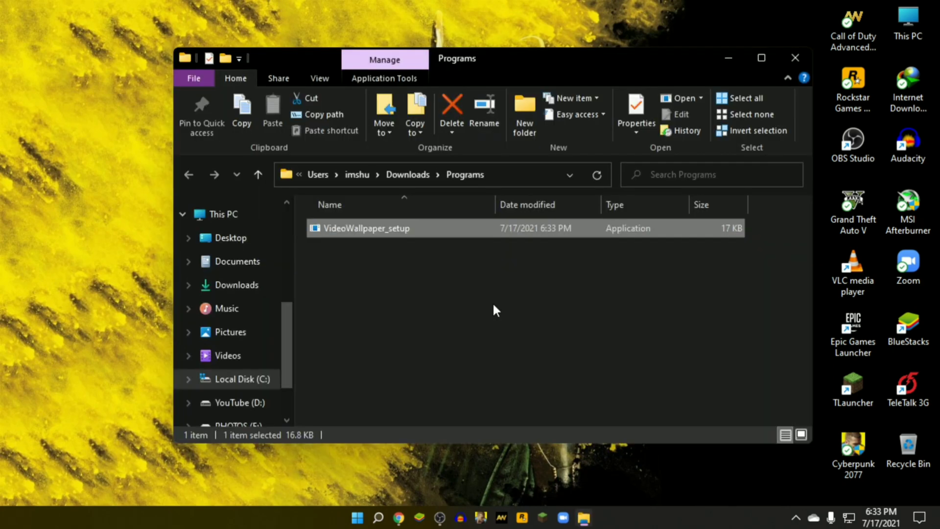
Run VideoWallpaper_setup, accept the license and install PUSH Video Wallpaper
right_click(394, 230)
click(426, 144)
click(728, 55)
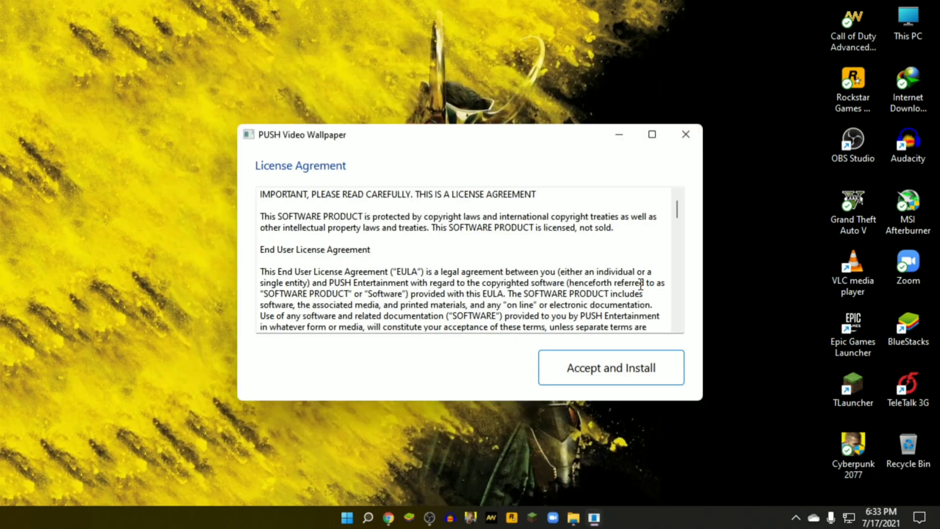
click(632, 368)
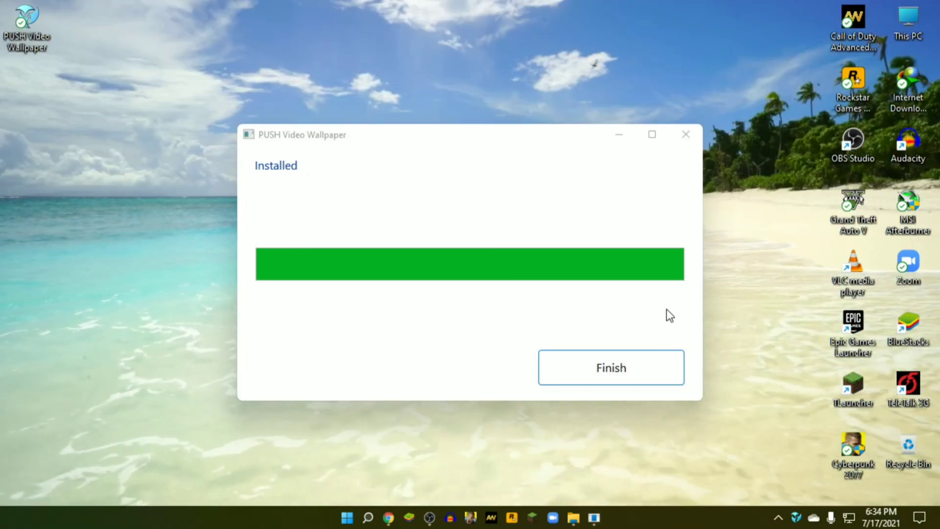
click(626, 363)
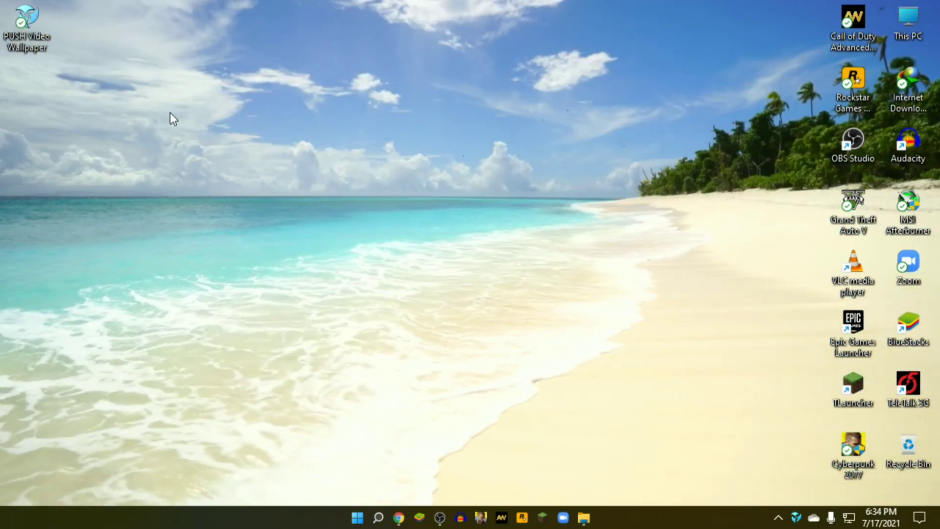
Launch PUSH Video Wallpaper from its desktop shortcut to show the DEMO PLAYLIST
right_click(20, 34)
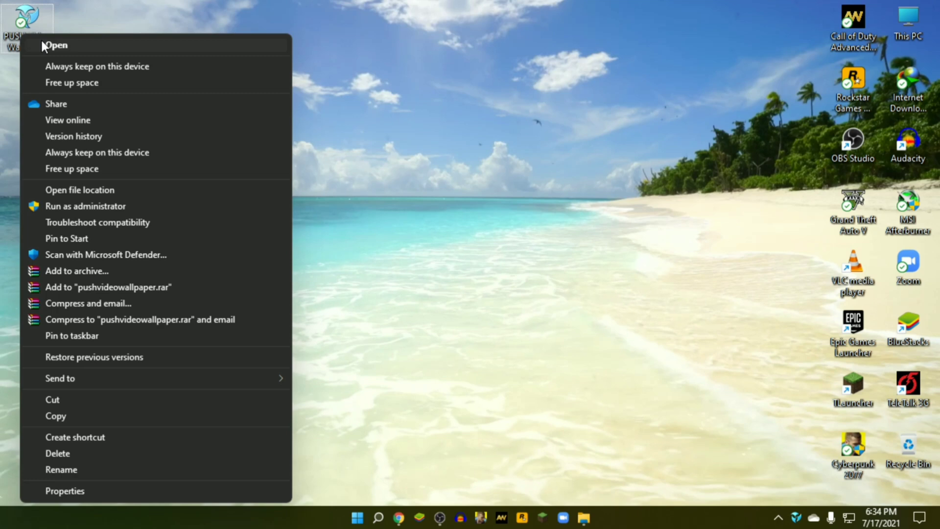
click(60, 45)
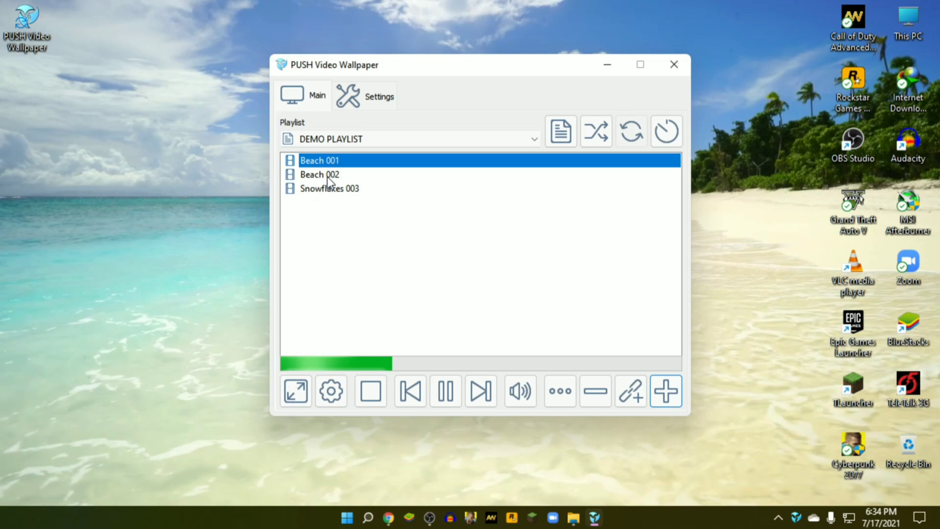
Play Beach 002, Snowflakes 003 and Beach 001 as wallpaper, then skip next and back
double_click(327, 176)
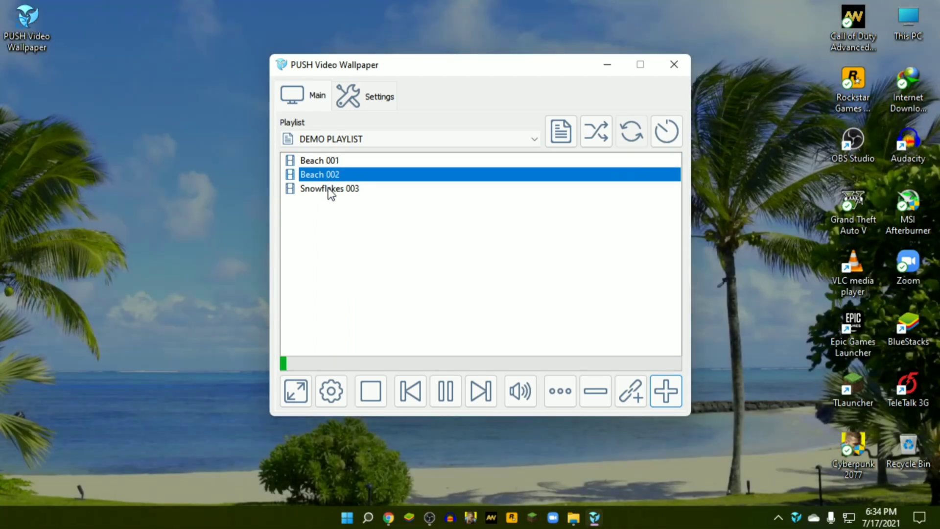
double_click(330, 189)
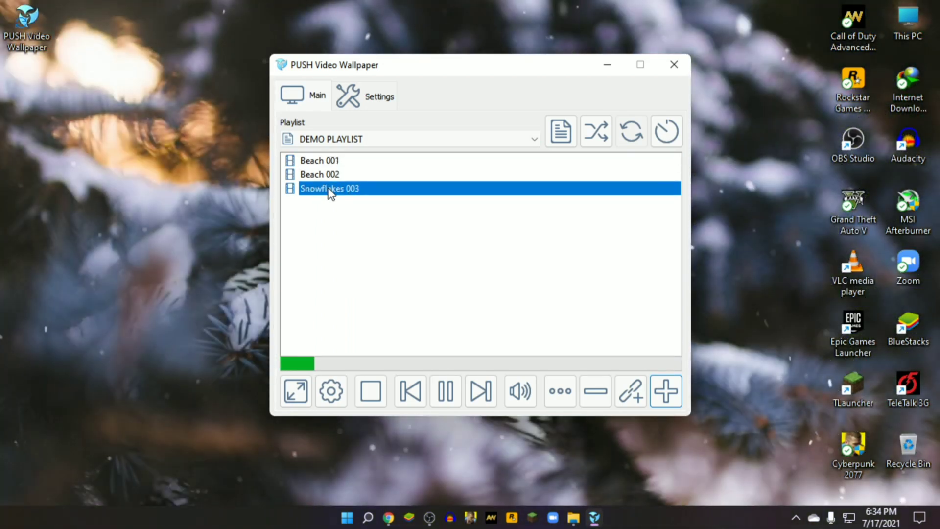
double_click(326, 164)
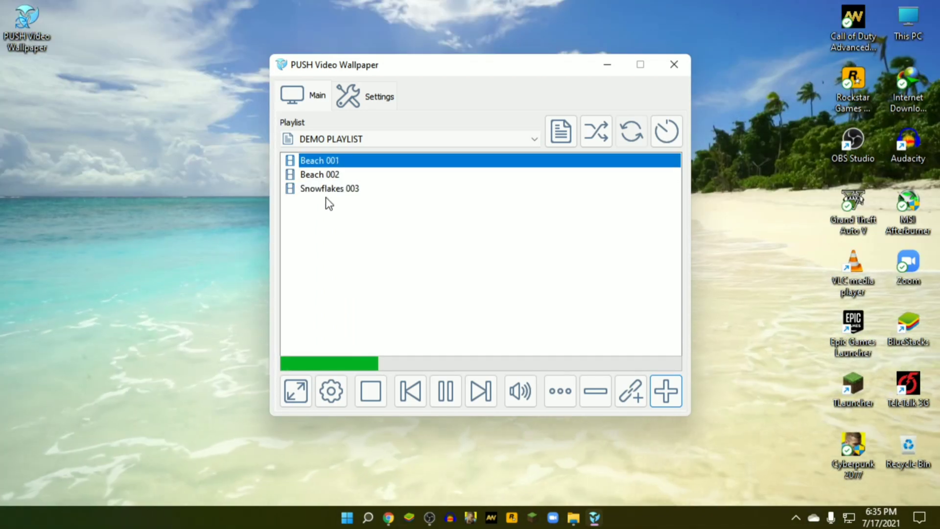
click(490, 390)
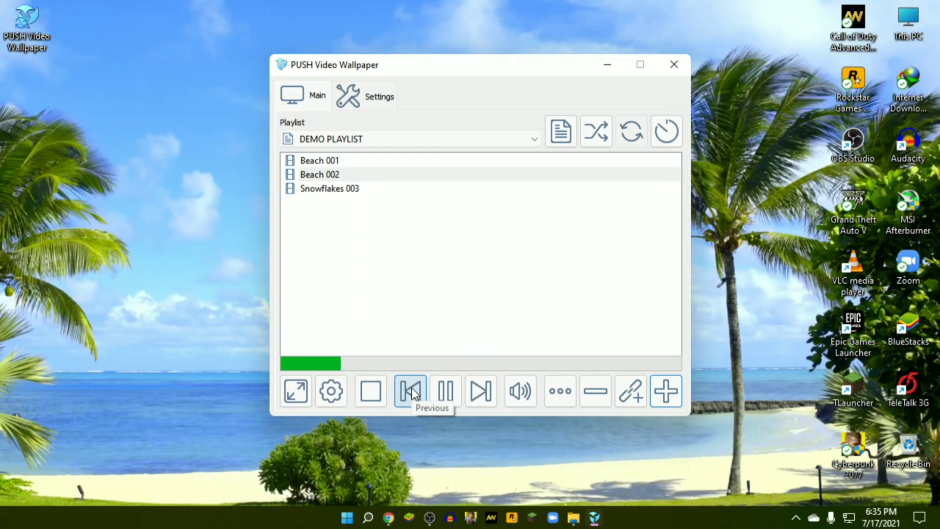
click(412, 388)
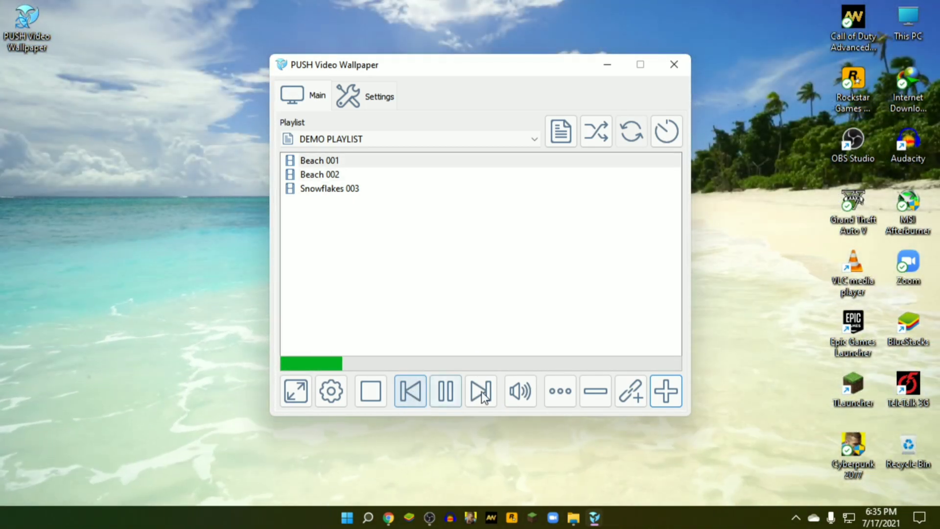
Raise the wallpaper volume to maximum and restart Beach 001 with Stop then Play
click(514, 390)
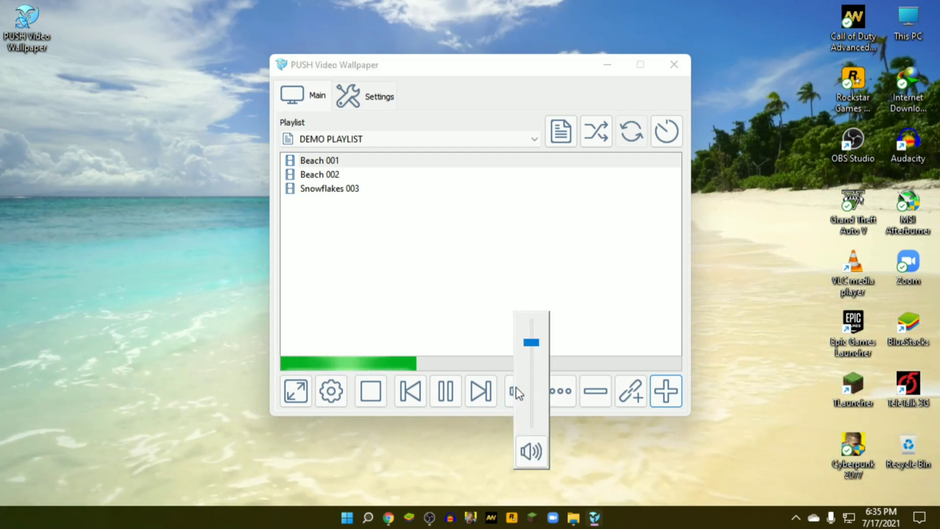
drag(531, 340, 525, 319)
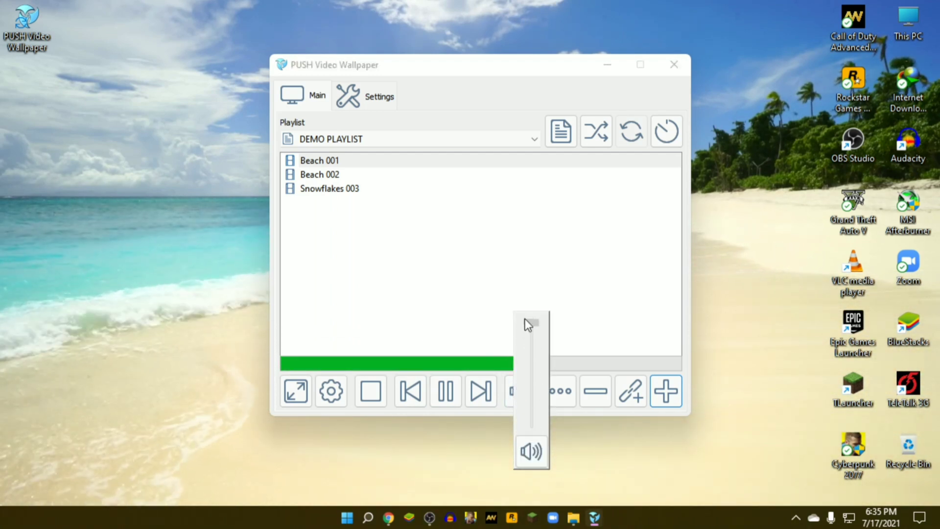
click(494, 335)
click(377, 392)
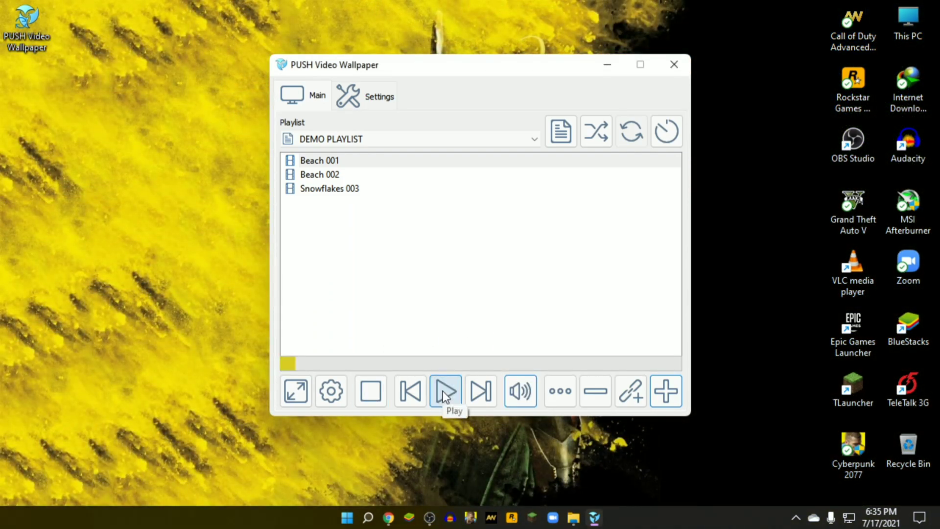
click(443, 391)
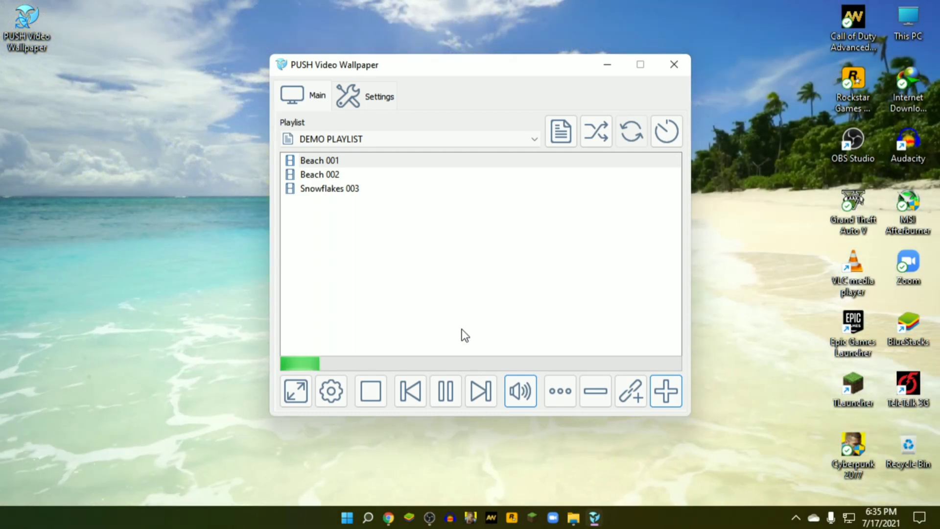
Remove Beach 002 from the playlist and select the three mylivewallpapers videos to add
click(331, 391)
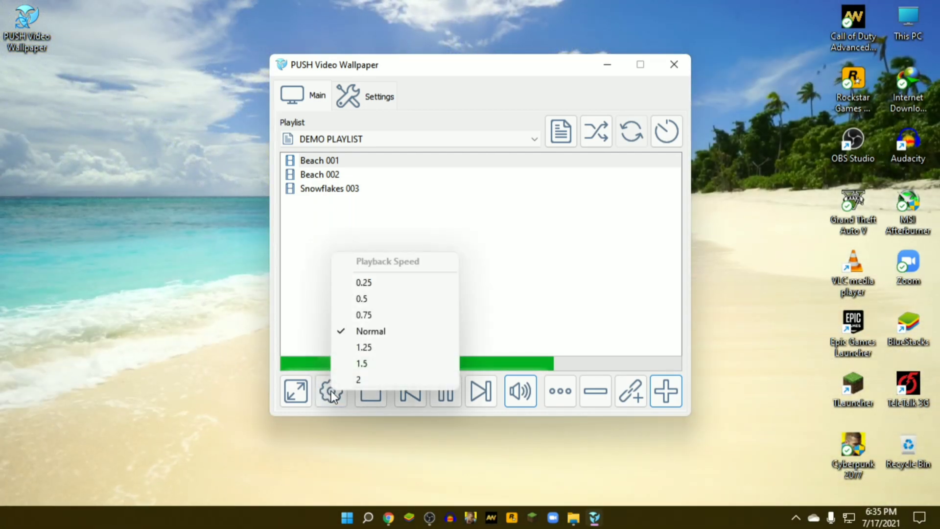
click(331, 179)
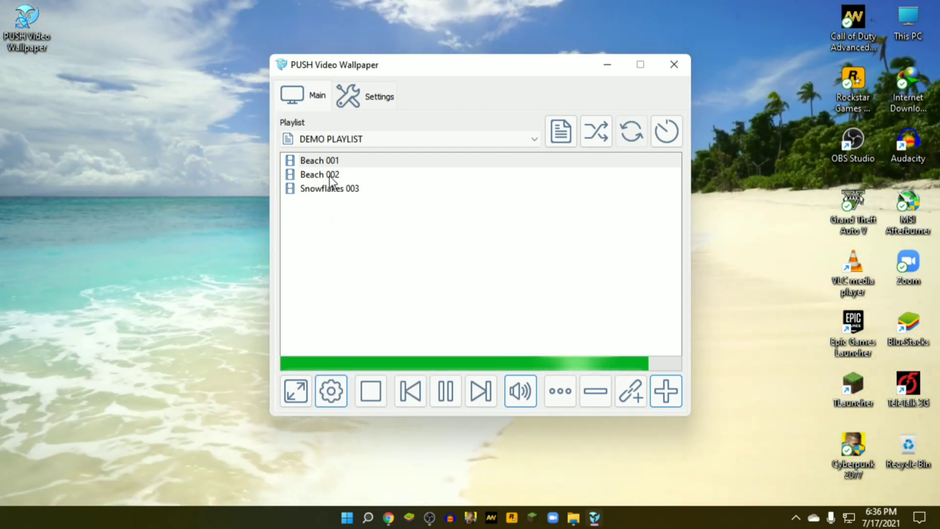
double_click(329, 175)
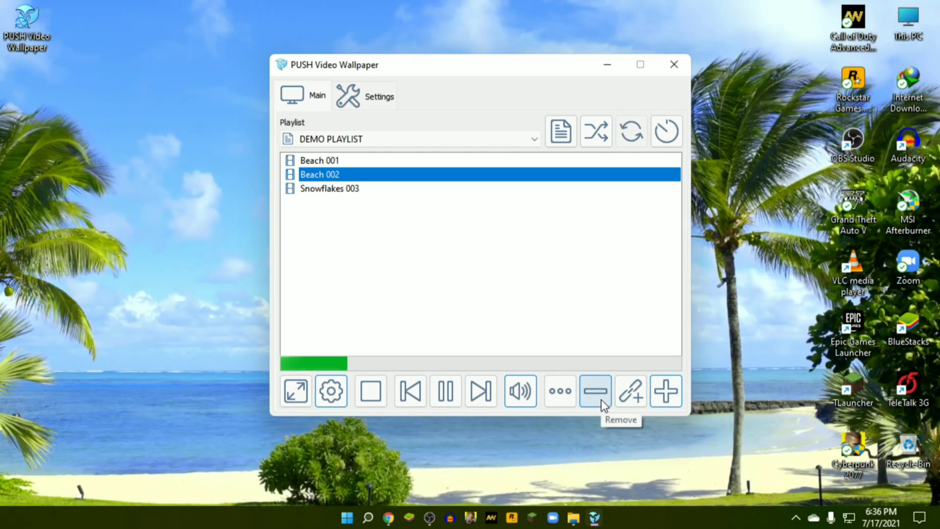
click(595, 391)
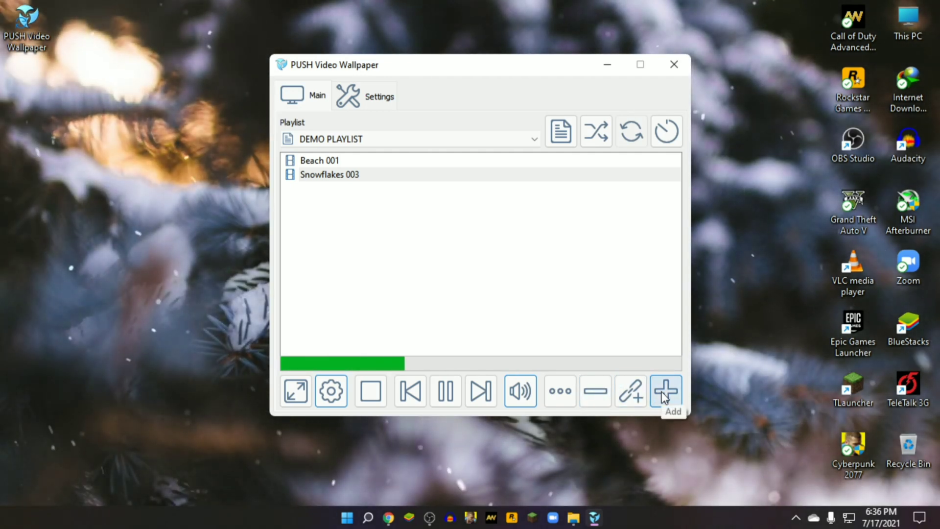
click(662, 392)
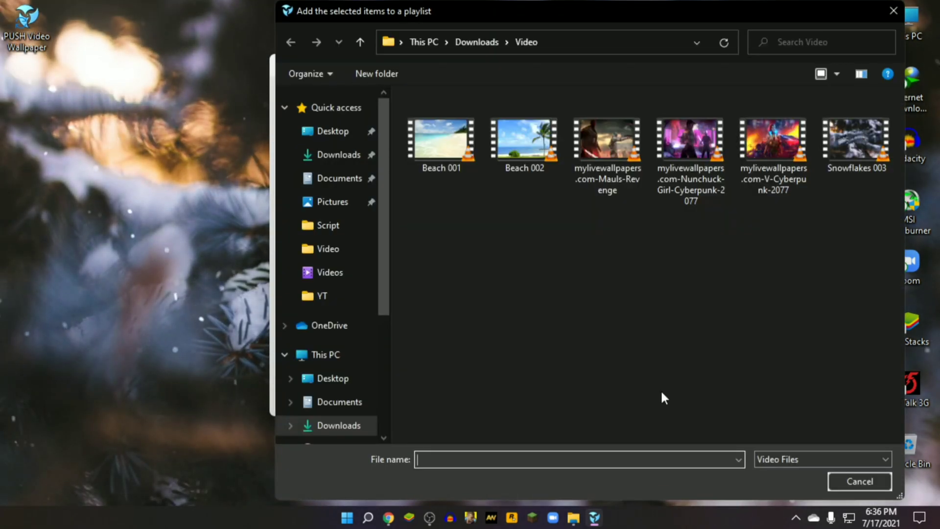
drag(599, 213, 772, 152)
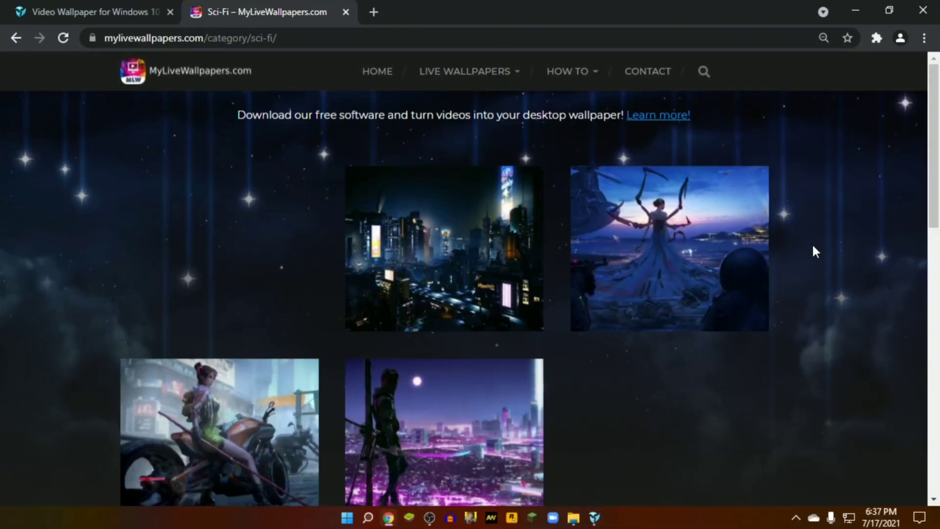
Preview and download the Say No To Captcha desktop wallpaper from MyLiveWallpapers via IDM
scroll(813, 246, down, 12)
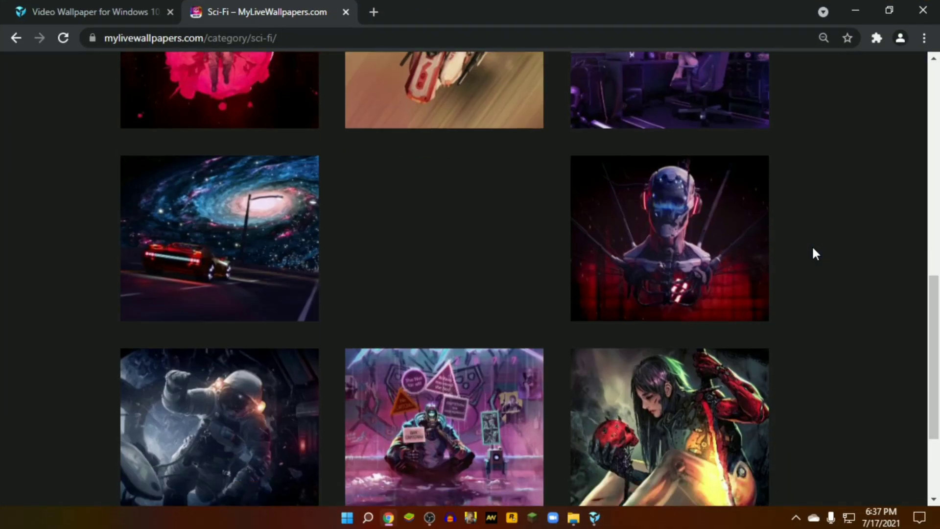
scroll(813, 248, down, 3)
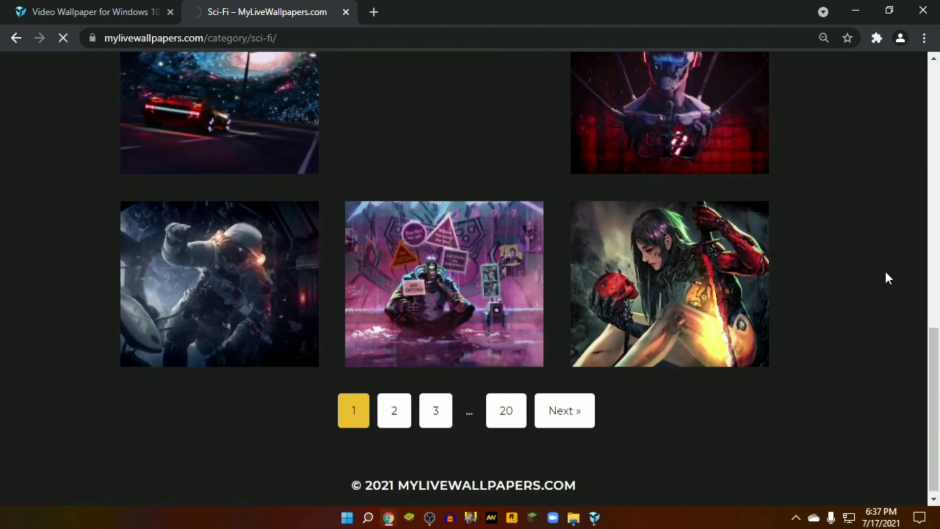
scroll(885, 273, down, 4)
scroll(887, 273, up, 1)
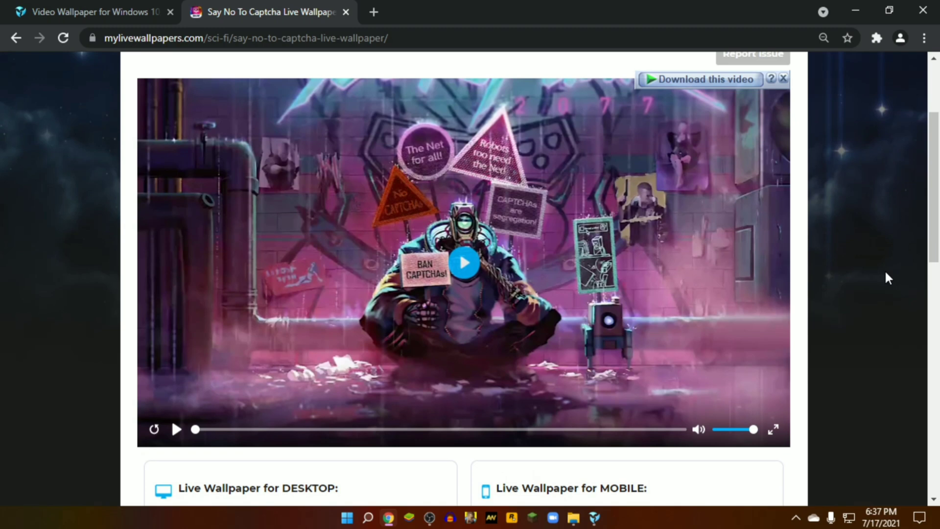
click(469, 279)
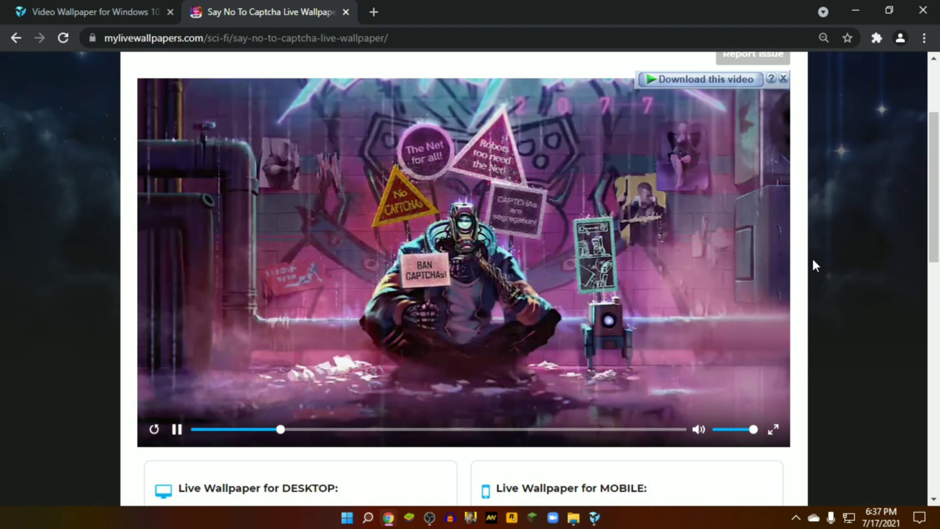
scroll(296, 460, down, 1)
click(287, 462)
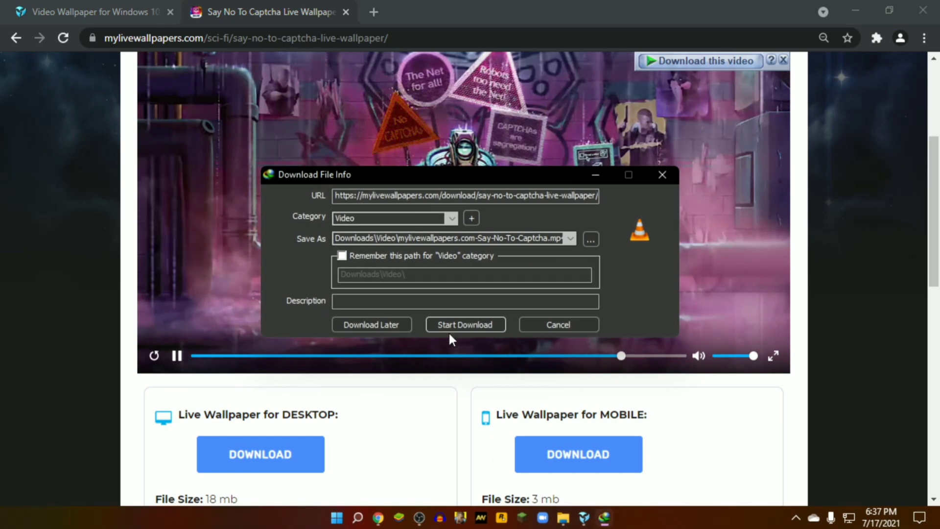
click(456, 325)
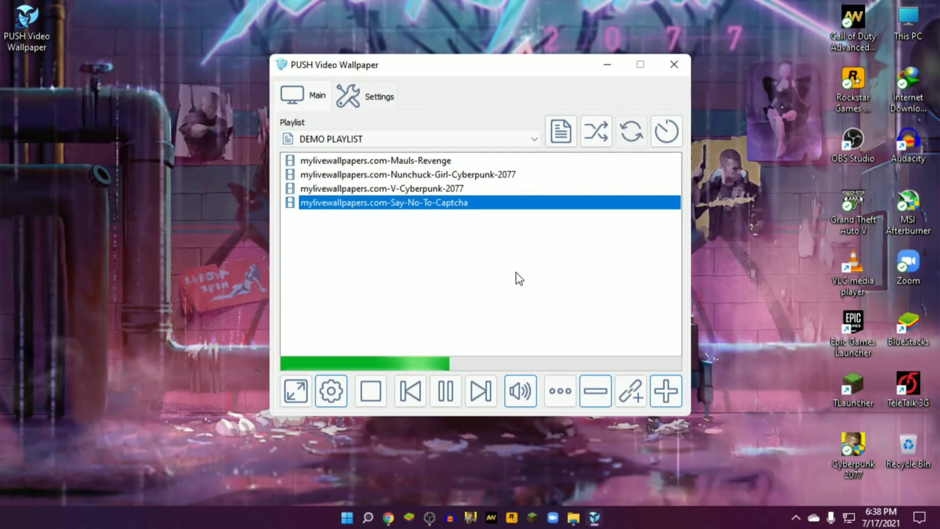
Enable Start with Windows, plus pausing for full-screen applications and maximized windows
click(361, 97)
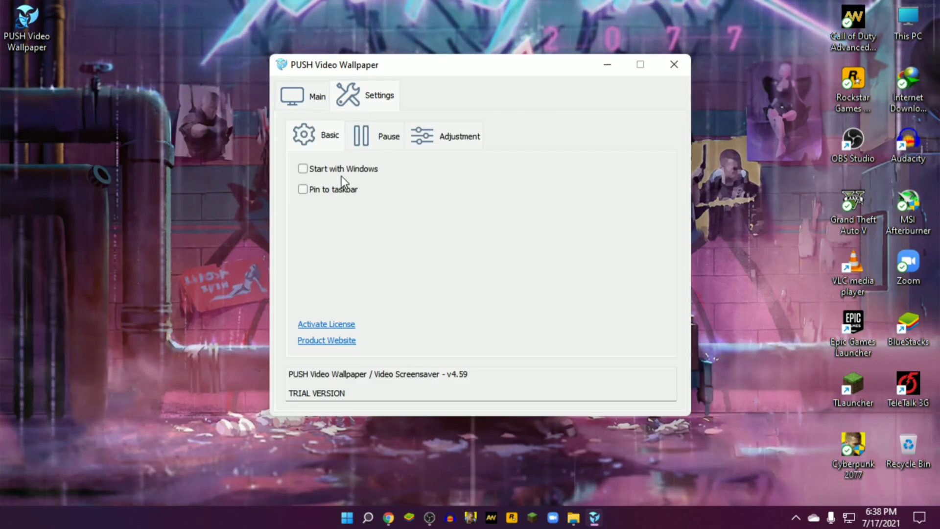
click(314, 171)
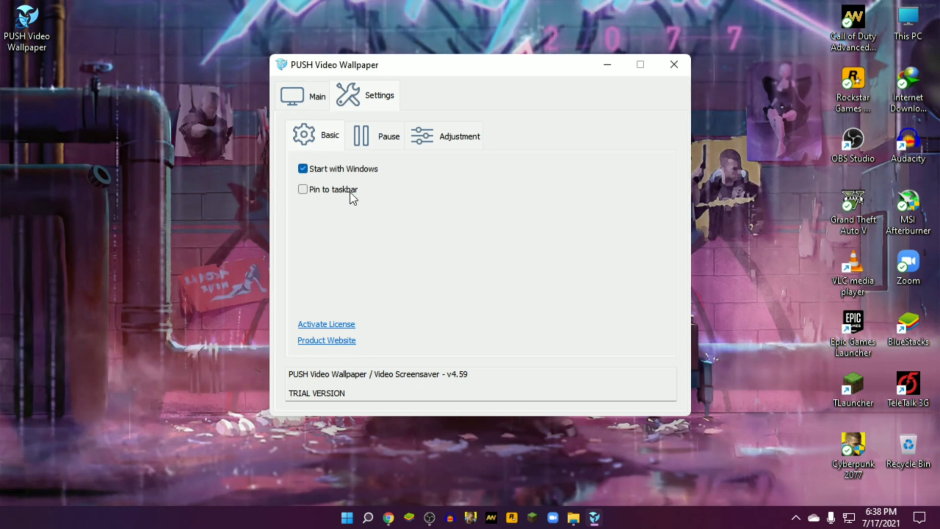
click(360, 136)
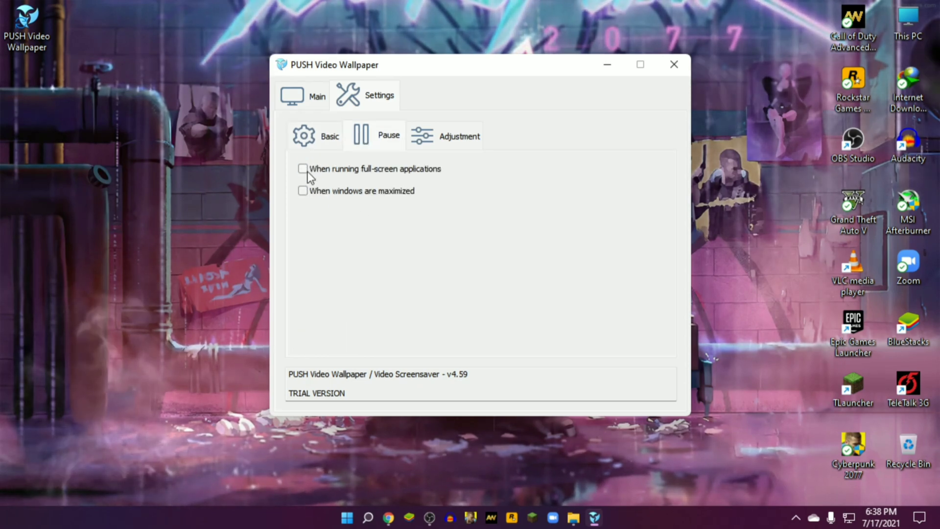
click(321, 170)
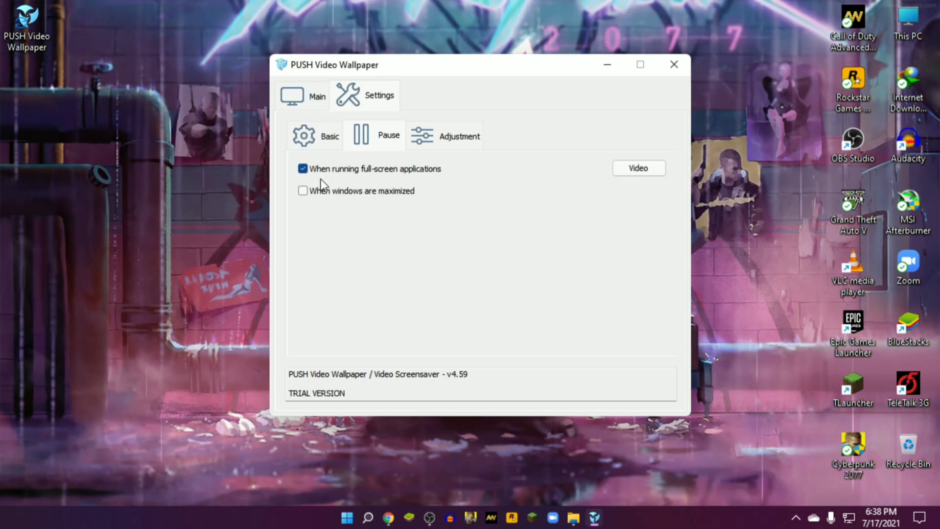
click(314, 195)
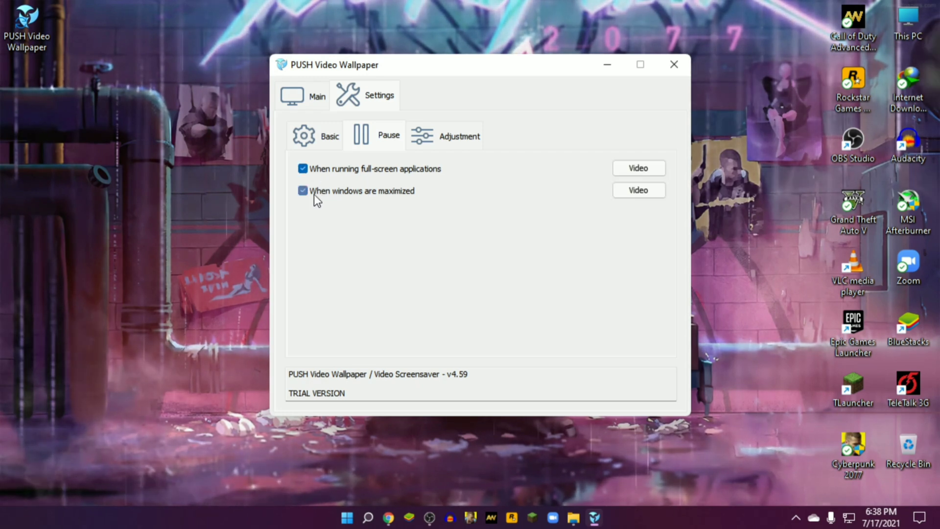
Test wallpaper brightness at 25%, return it to 100%, and hide the desktop icons
click(421, 144)
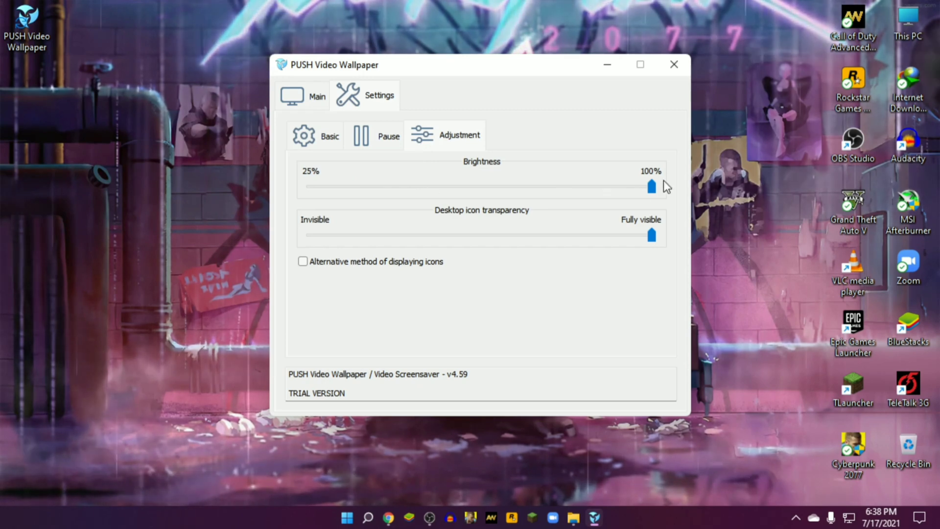
drag(646, 187, 329, 194)
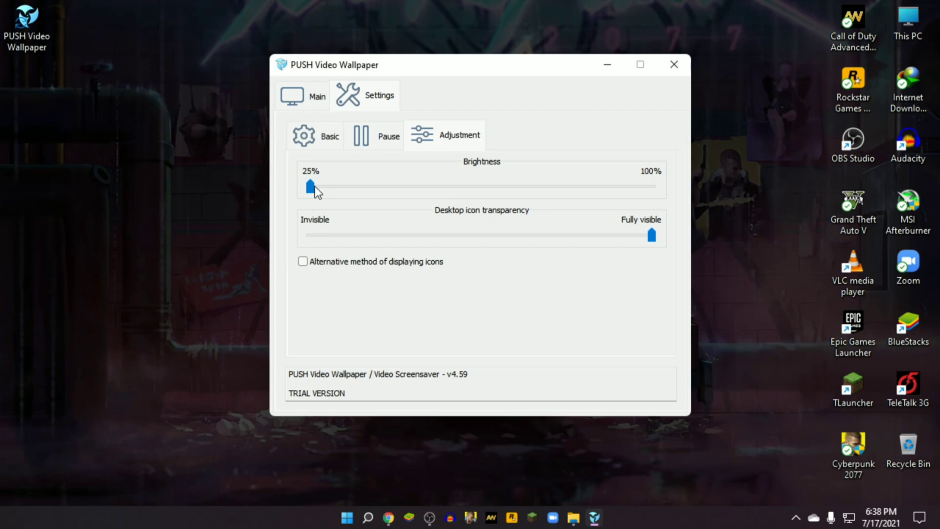
drag(315, 186, 652, 186)
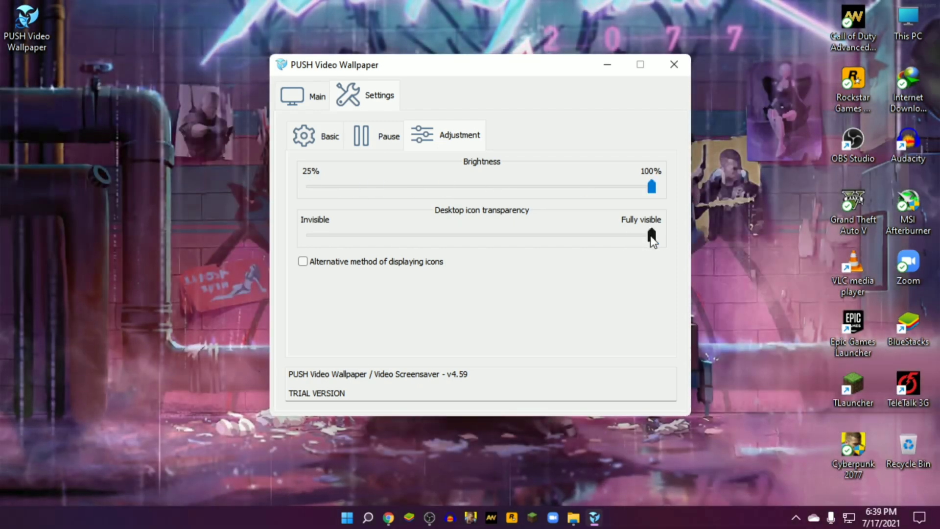
drag(652, 240, 292, 271)
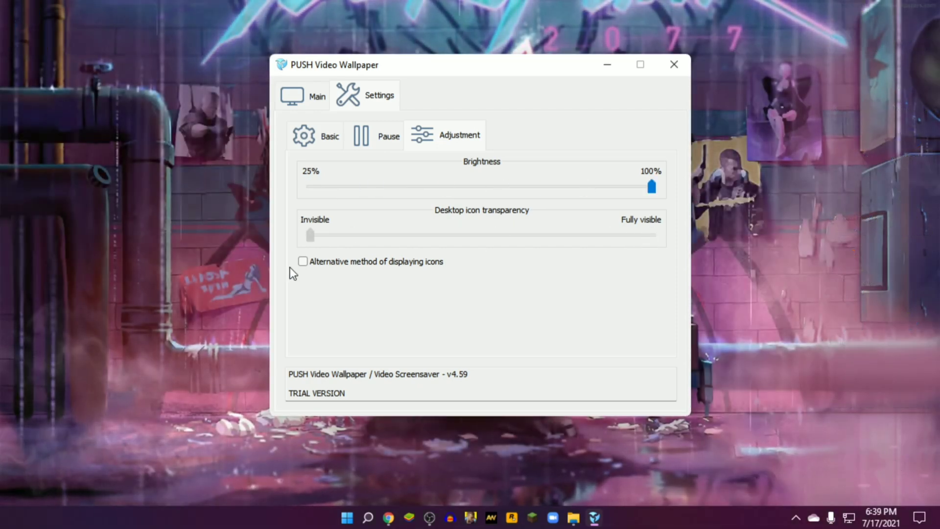
Bring the app back and set desktop icon transparency to mostly transparent
click(608, 65)
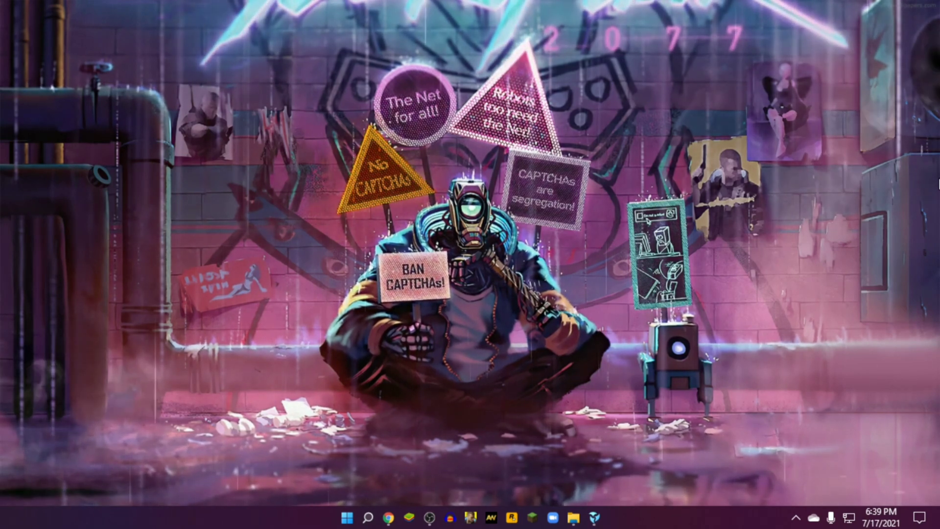
click(594, 515)
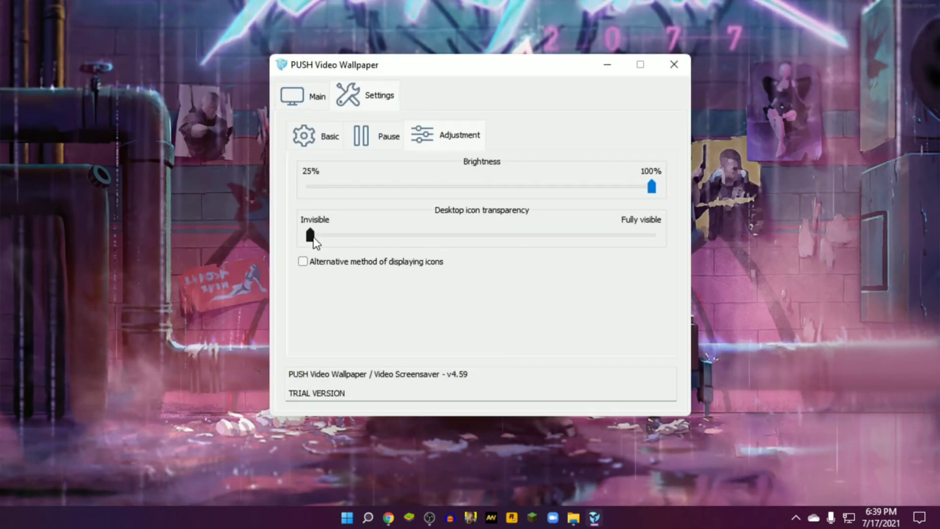
drag(310, 236, 665, 275)
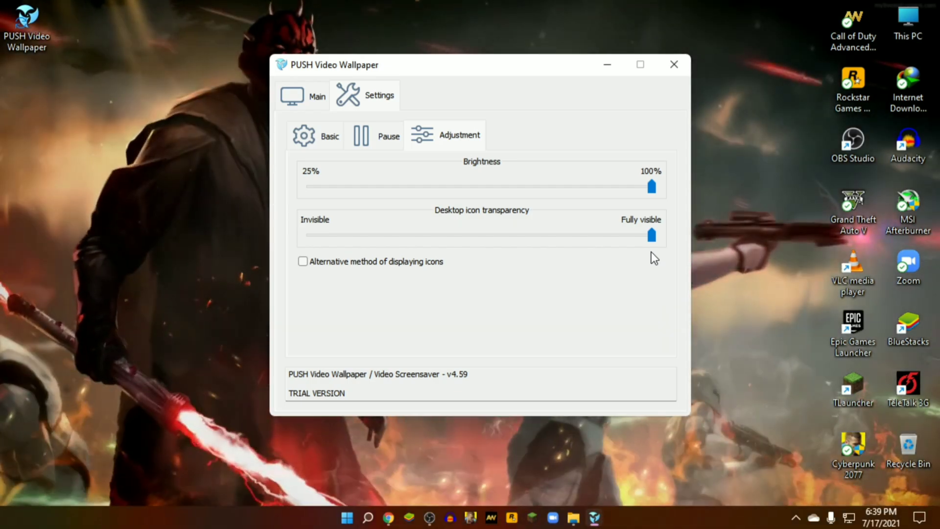
drag(651, 236, 310, 247)
Close the PUSH Video Wallpaper window, leaving the Mauls-Revenge video as wallpaper
click(670, 66)
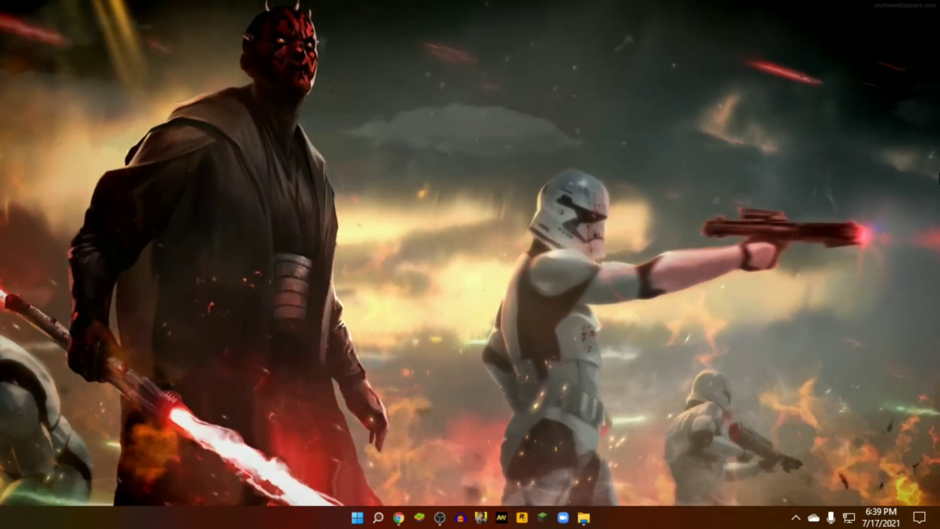